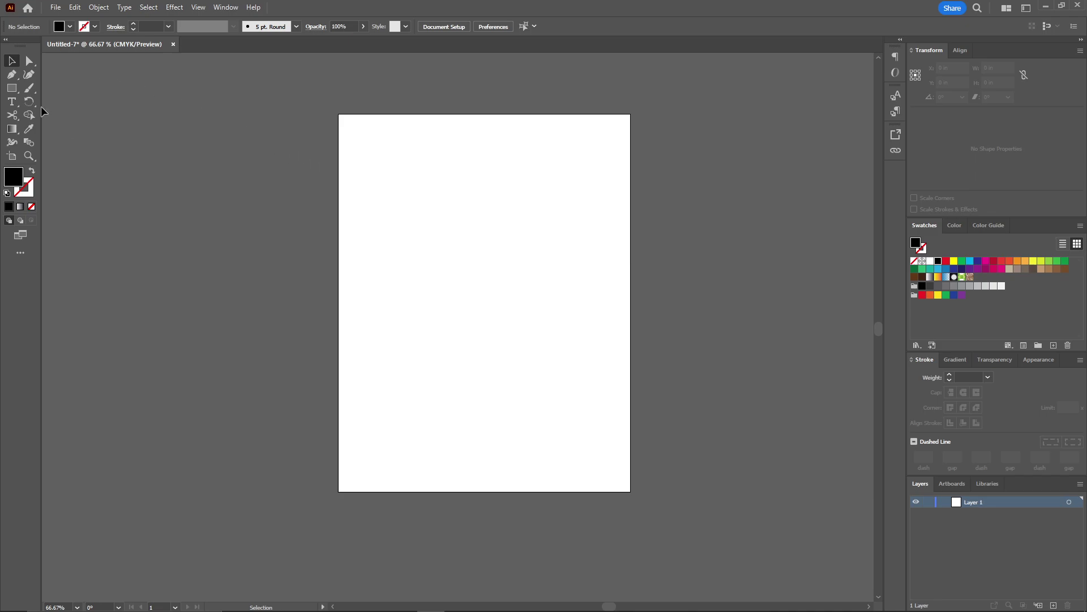
# - Create an area text frame of Lorem ipsum placeholder text in the page's upper left
pyautogui.press('t')
pyautogui.moveTo(339, 164)
pyautogui.mouseDown()
pyautogui.moveTo(434, 313)
pyautogui.moveTo(481, 311)
pyautogui.mouseUp()
pyautogui.click(411, 223)
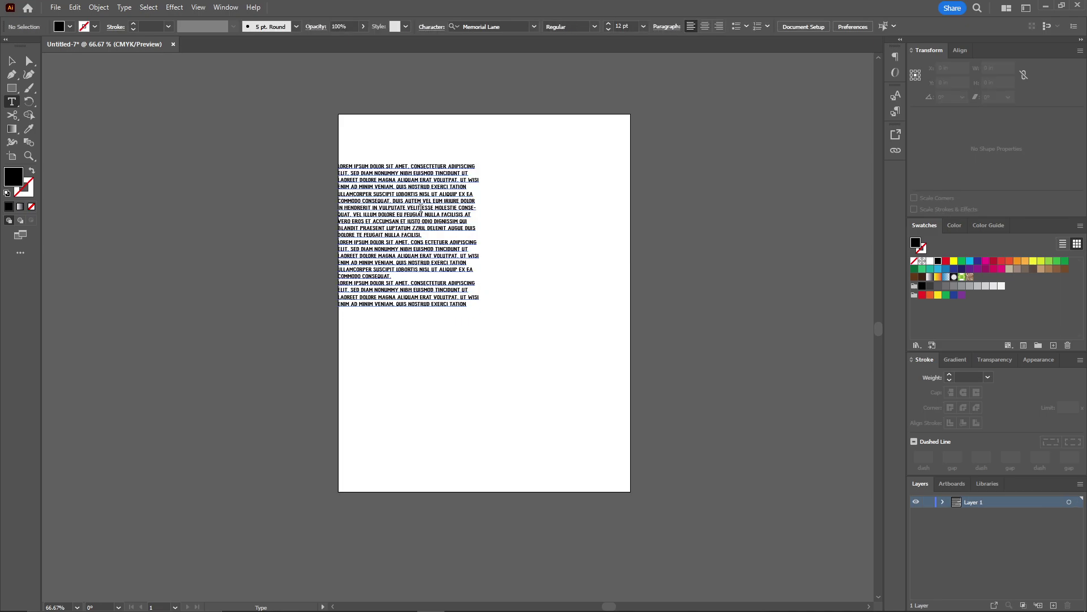
# - Draw a large star over the page with the Star tool
pyautogui.moveTo(11, 88); pyautogui.dragTo(47, 131)
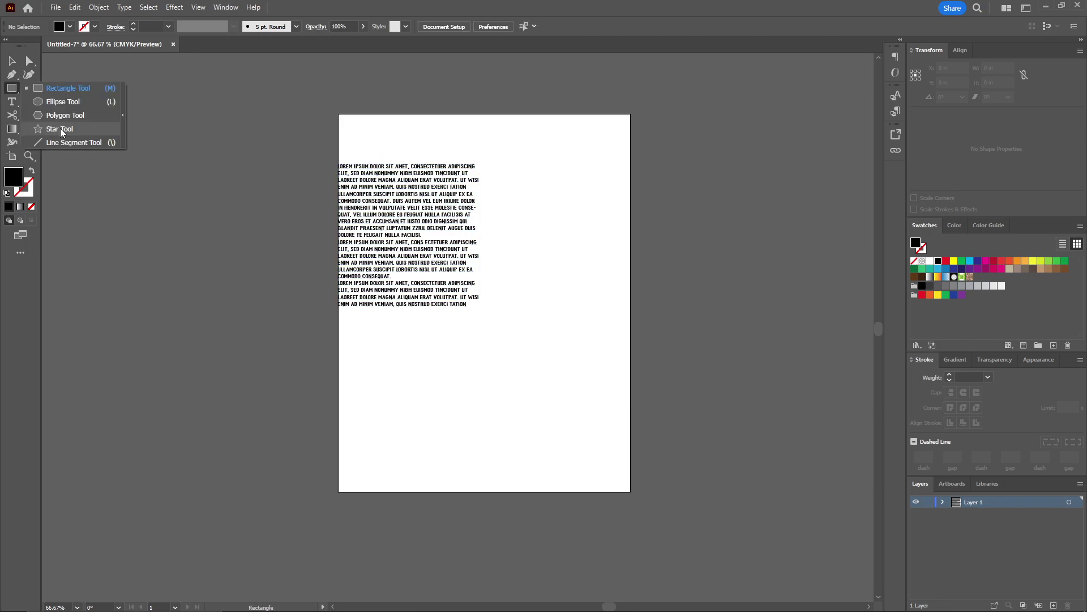
pyautogui.click(60, 130)
pyautogui.moveTo(528, 224); pyautogui.dragTo(599, 313)
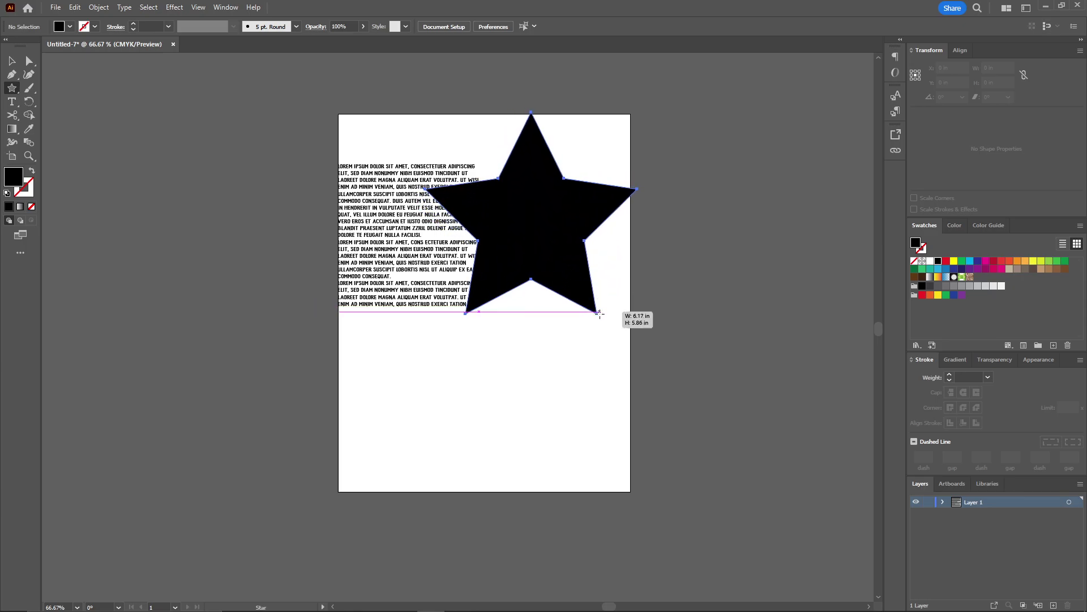
pyautogui.moveTo(599, 313); pyautogui.dragTo(599, 313)
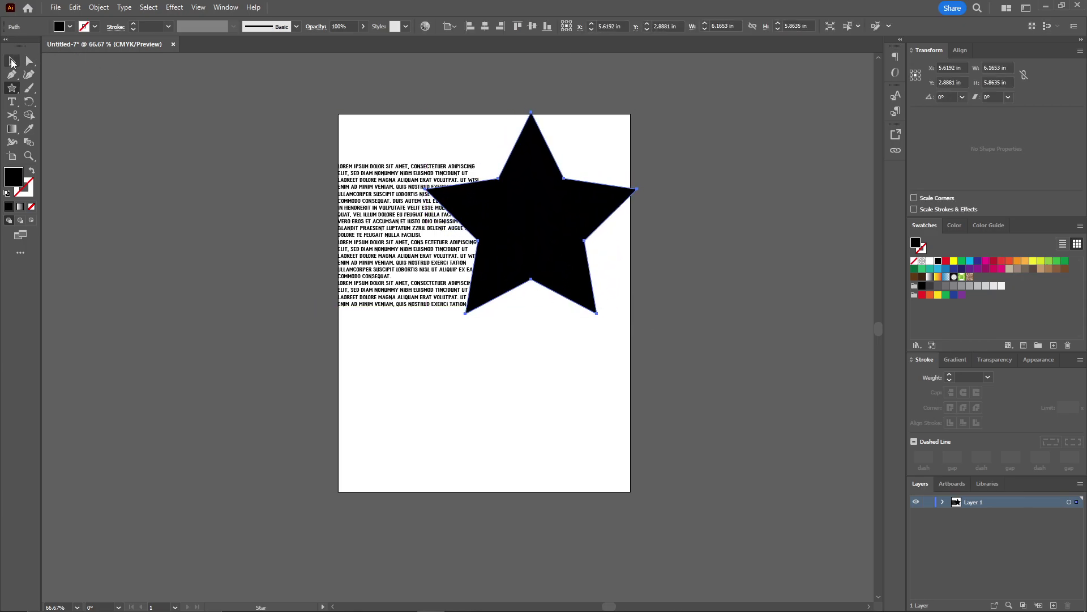
# - Move the star into the lower half and swap fill and stroke so it is an unfilled outline
pyautogui.click(12, 62)
pyautogui.moveTo(565, 203)
pyautogui.mouseDown()
pyautogui.moveTo(534, 392)
pyautogui.moveTo(565, 373)
pyautogui.mouseUp()
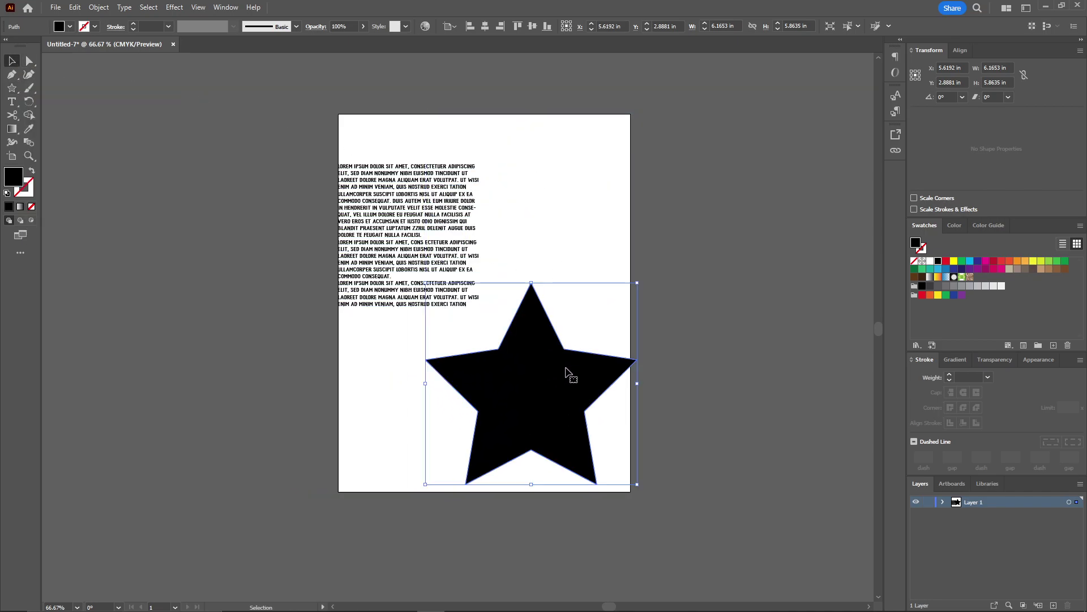
pyautogui.click(31, 171)
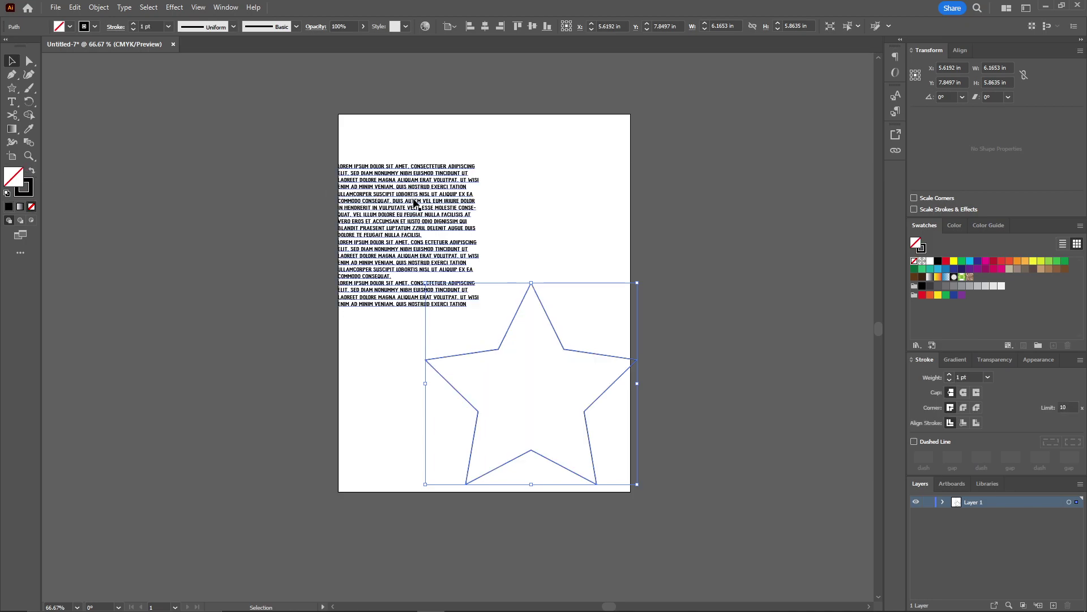
# - Centre the text block and move the star up so it frames the text
pyautogui.moveTo(410, 191); pyautogui.dragTo(479, 201)
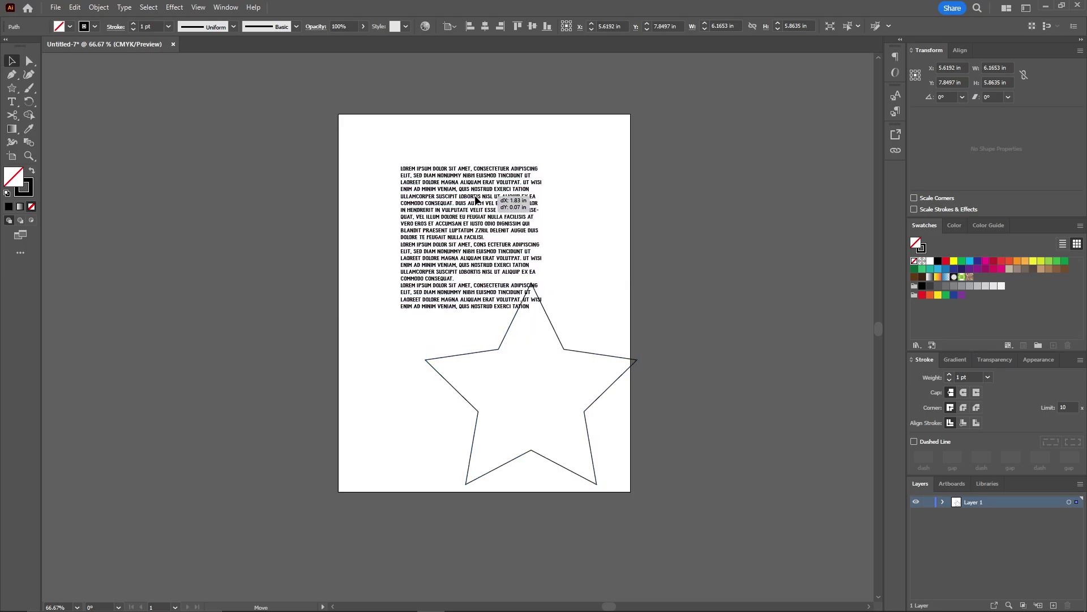
pyautogui.click(503, 348)
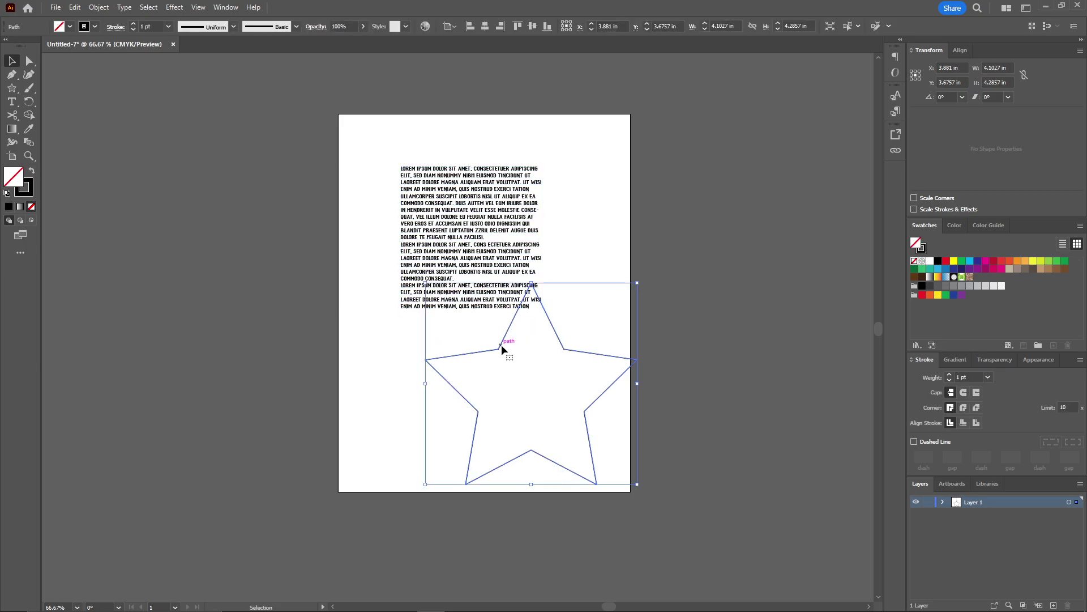
pyautogui.moveTo(503, 348)
pyautogui.mouseDown()
pyautogui.moveTo(486, 263)
pyautogui.moveTo(442, 190)
pyautogui.mouseUp()
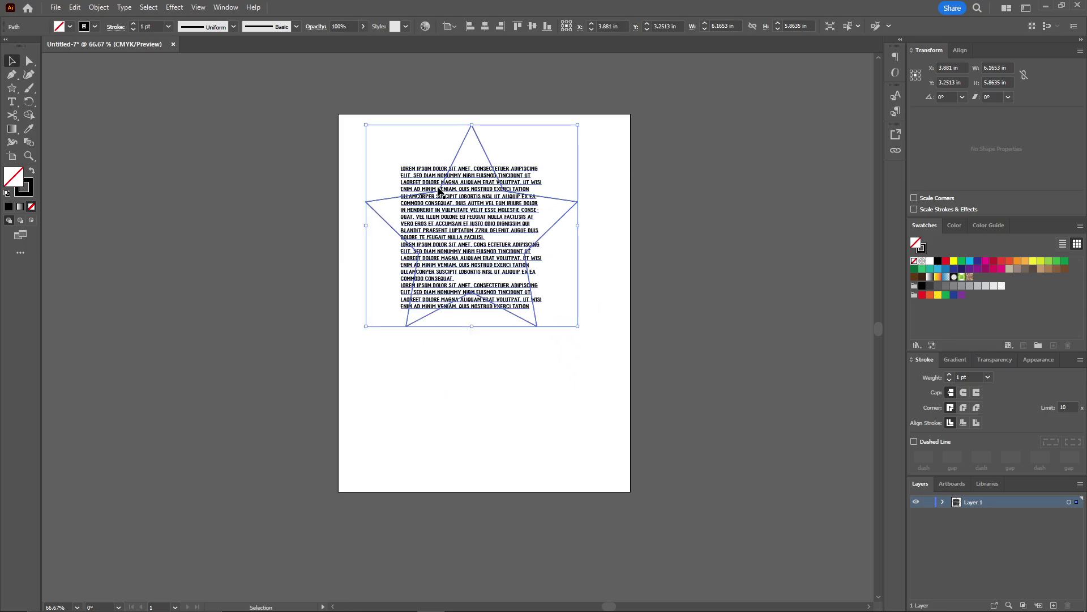
# - Bring the star to the front, then select the star and text together
pyautogui.rightClick(459, 145)
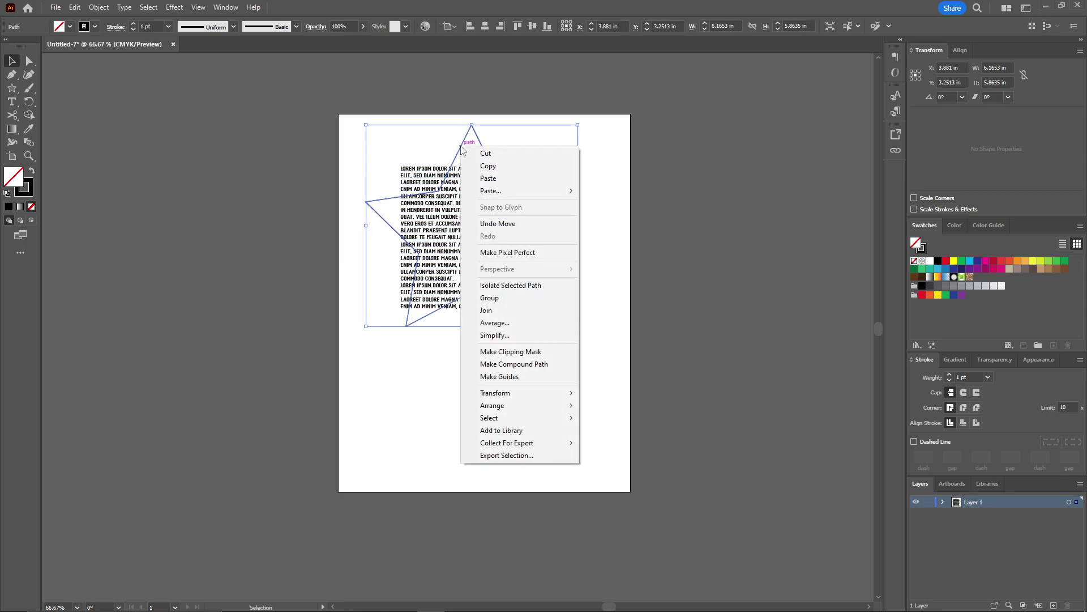
pyautogui.moveTo(493, 404)
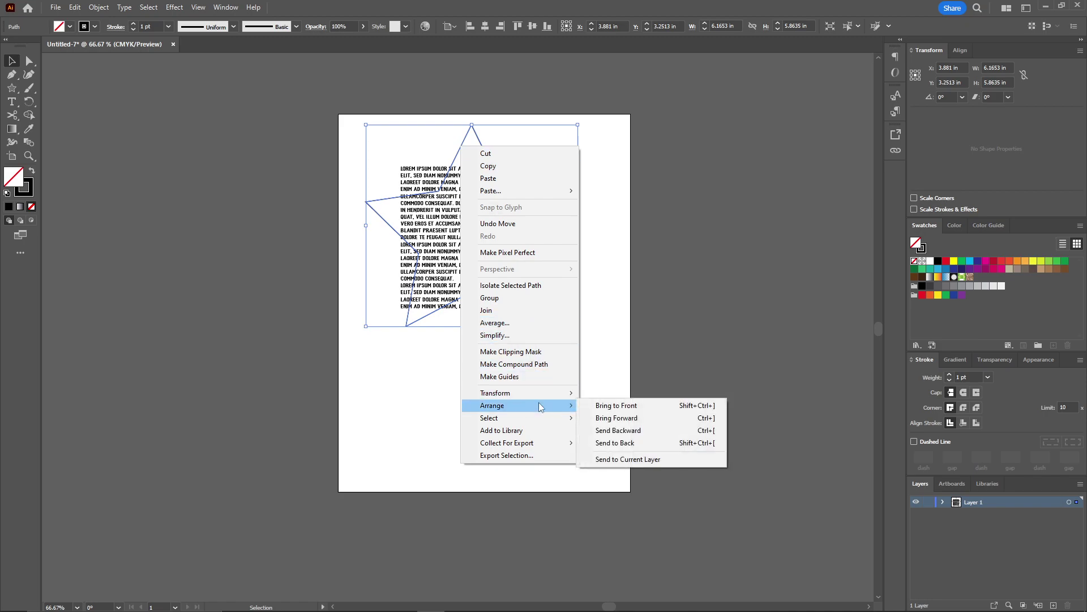
pyautogui.click(599, 407)
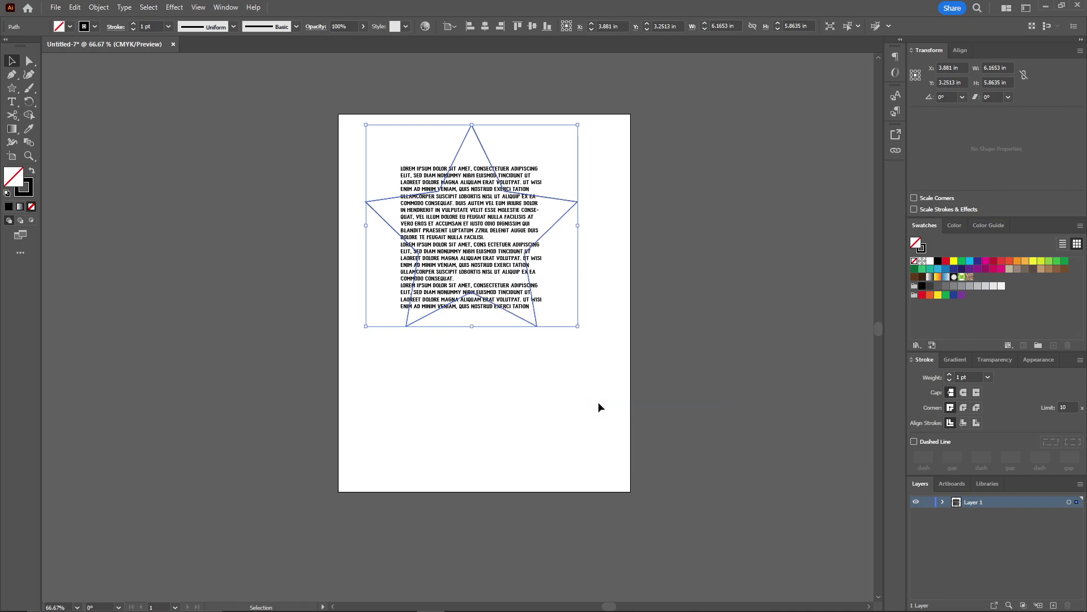
pyautogui.moveTo(395, 344); pyautogui.dragTo(567, 176)
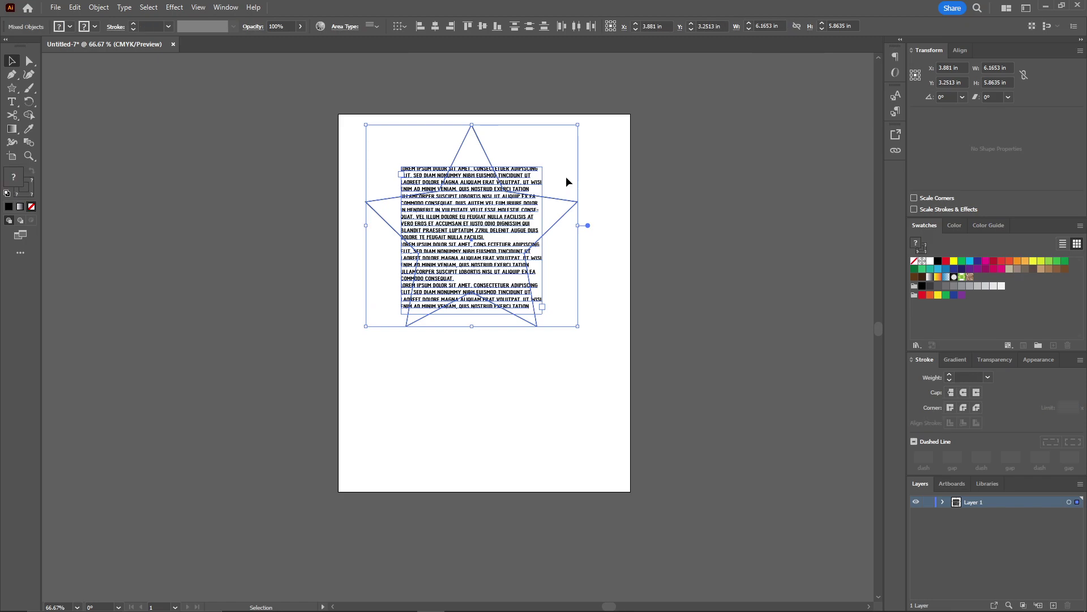
# - Envelope-distort the text into the star (Make with Top Object) and move it off the page left
pyautogui.click(99, 8)
pyautogui.moveTo(129, 363)
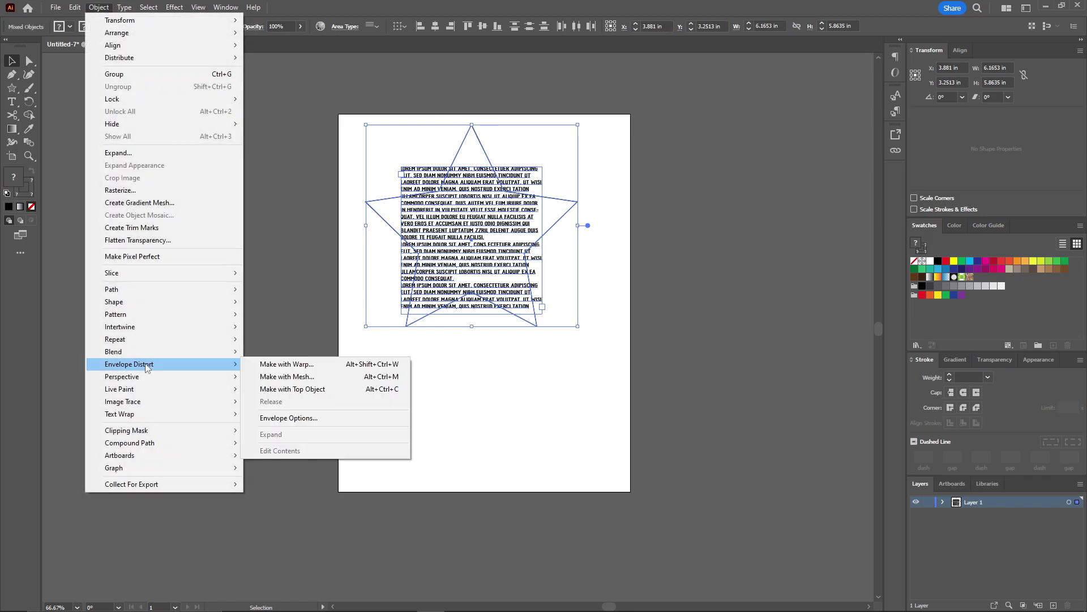
pyautogui.click(354, 388)
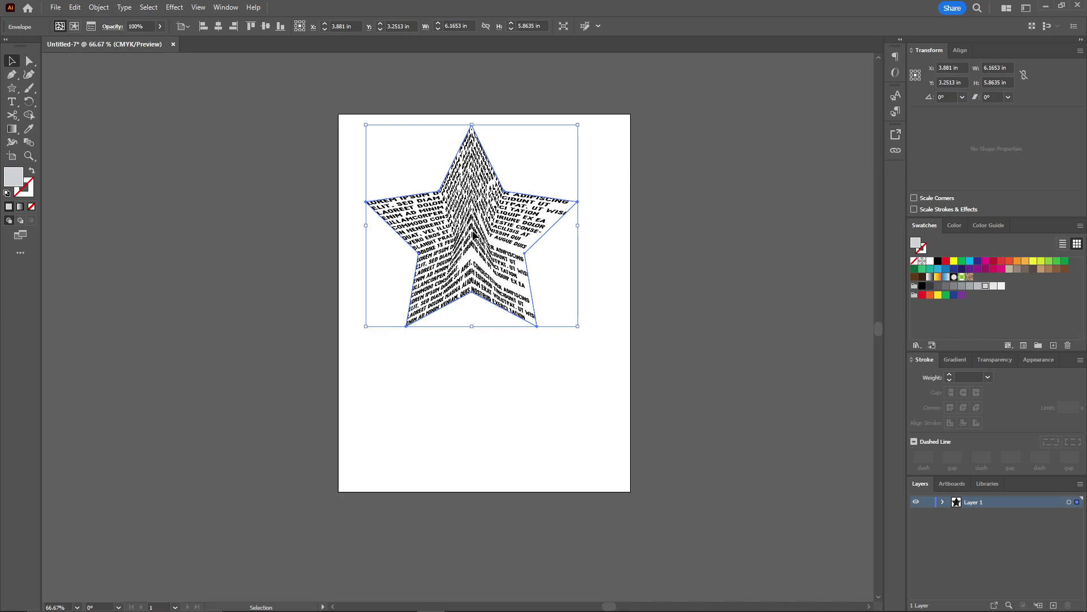
pyautogui.moveTo(470, 233); pyautogui.dragTo(267, 246)
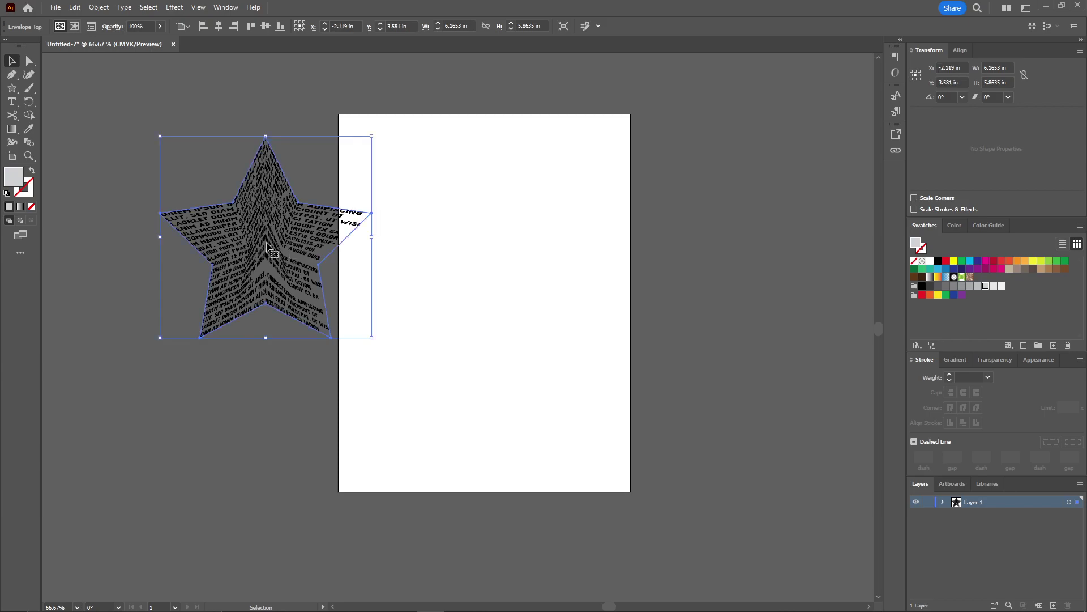
# - Delete the star-shaped text and draw a grey 4.5 in circle near the page centre
pyautogui.press('Delete')
pyautogui.click(59, 103)
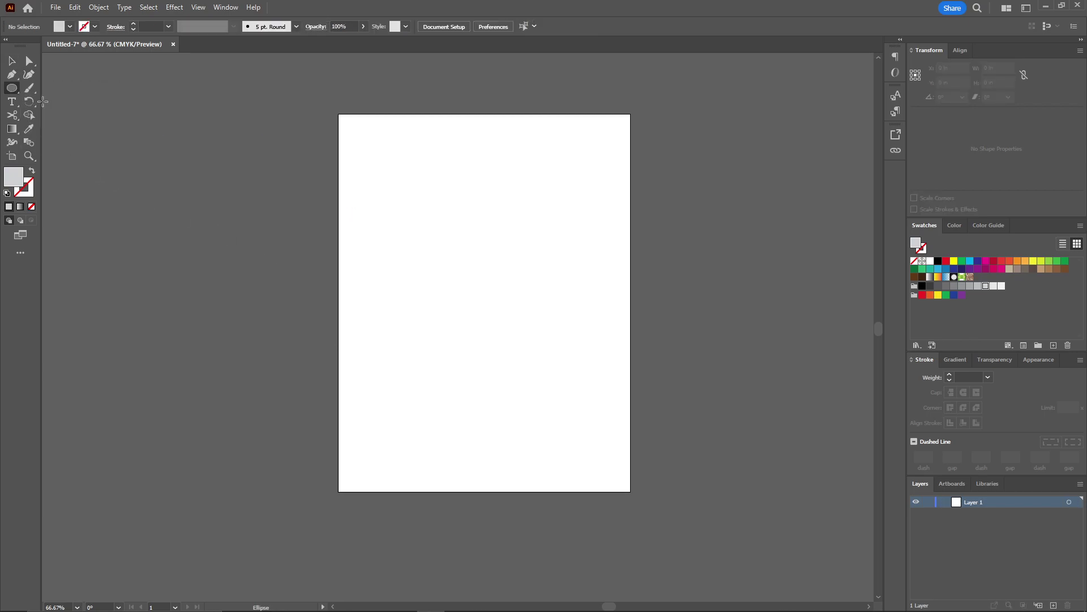
pyautogui.moveTo(439, 219); pyautogui.dragTo(595, 376)
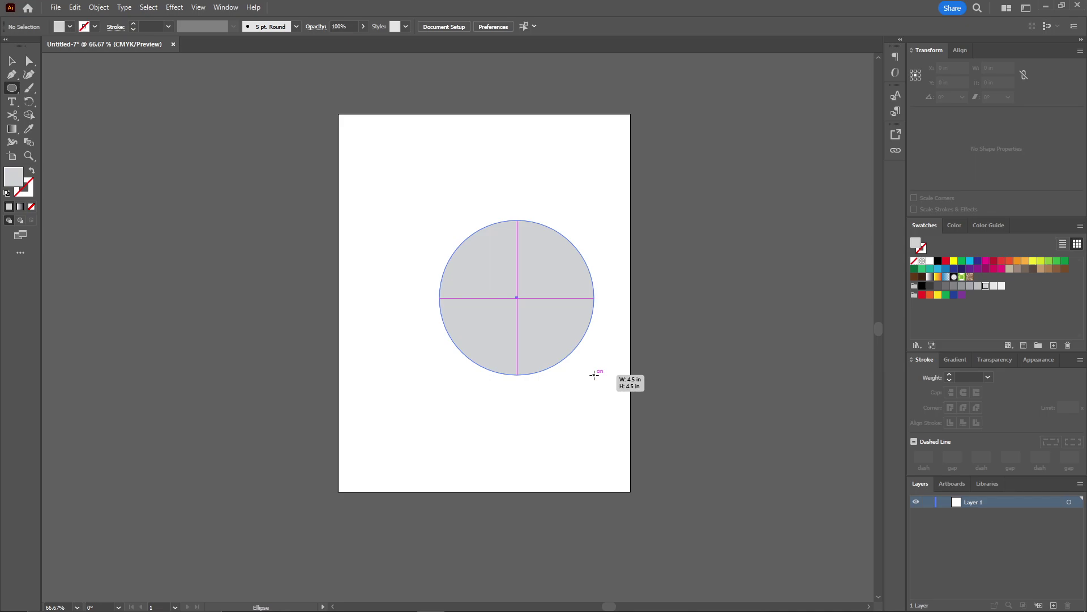
pyautogui.moveTo(561, 321); pyautogui.dragTo(532, 313)
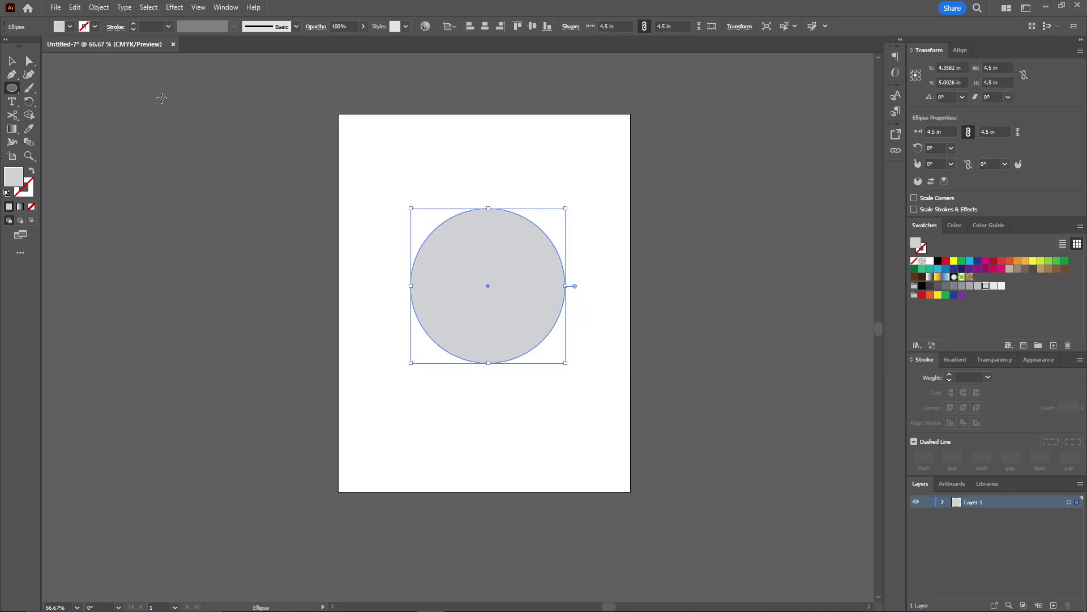
pyautogui.click(13, 103)
# - Replace a new placeholder text frame with the word SUBSCRIBE at 41 pt
pyautogui.moveTo(307, 135); pyautogui.dragTo(400, 213)
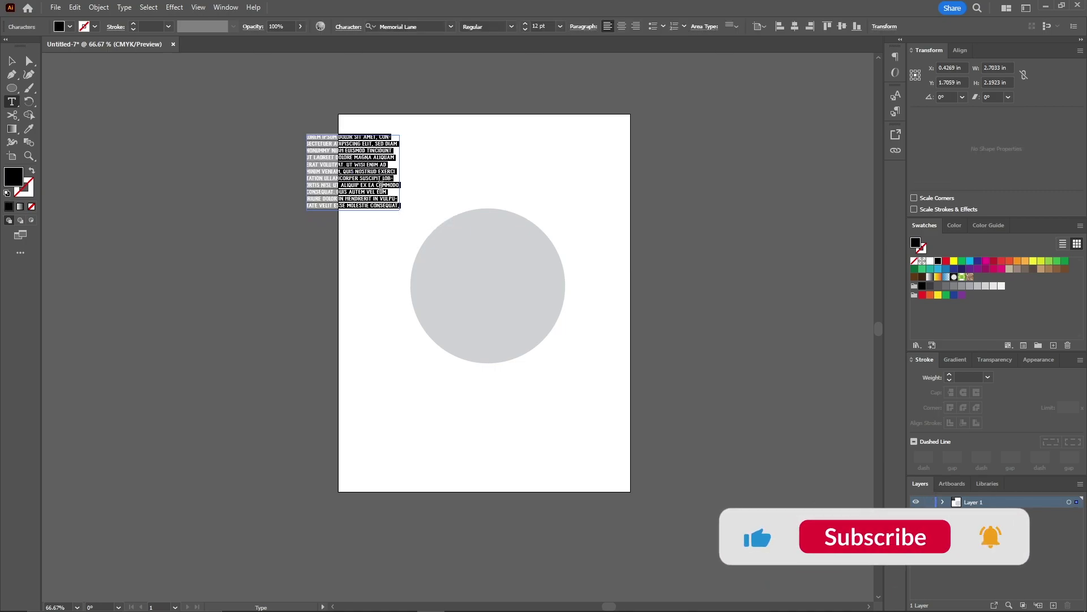
pyautogui.press('BackSpace')
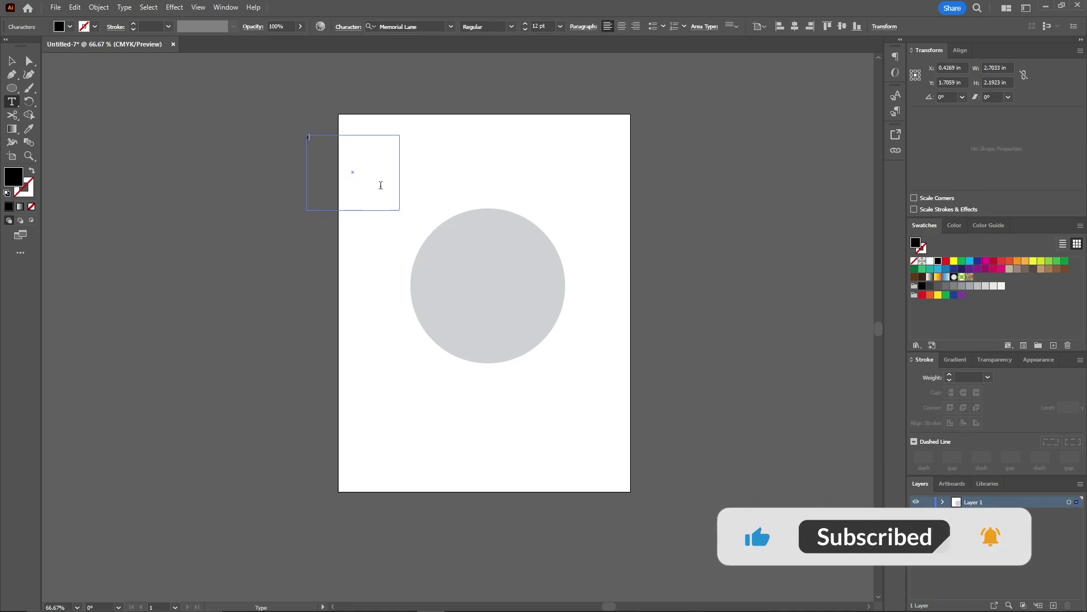
pyautogui.write('es')
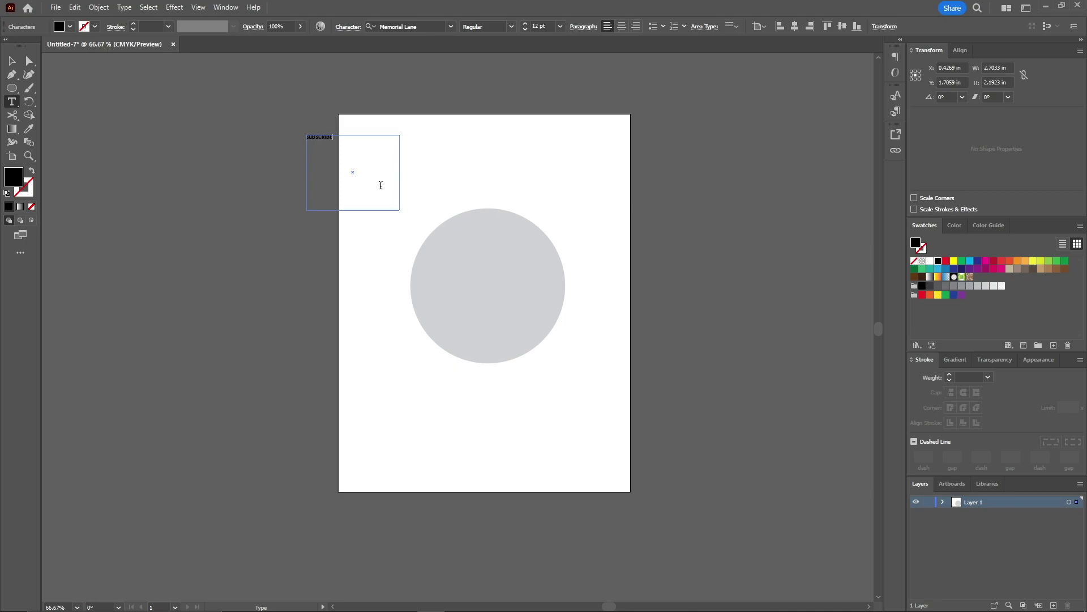
pyautogui.hotkey('ctrl', 'a')
pyautogui.scroll(3, 556, 28)
pyautogui.scroll(3, 556, 28)
pyautogui.scroll(4, 557, 28)
pyautogui.scroll(12, 553, 27)
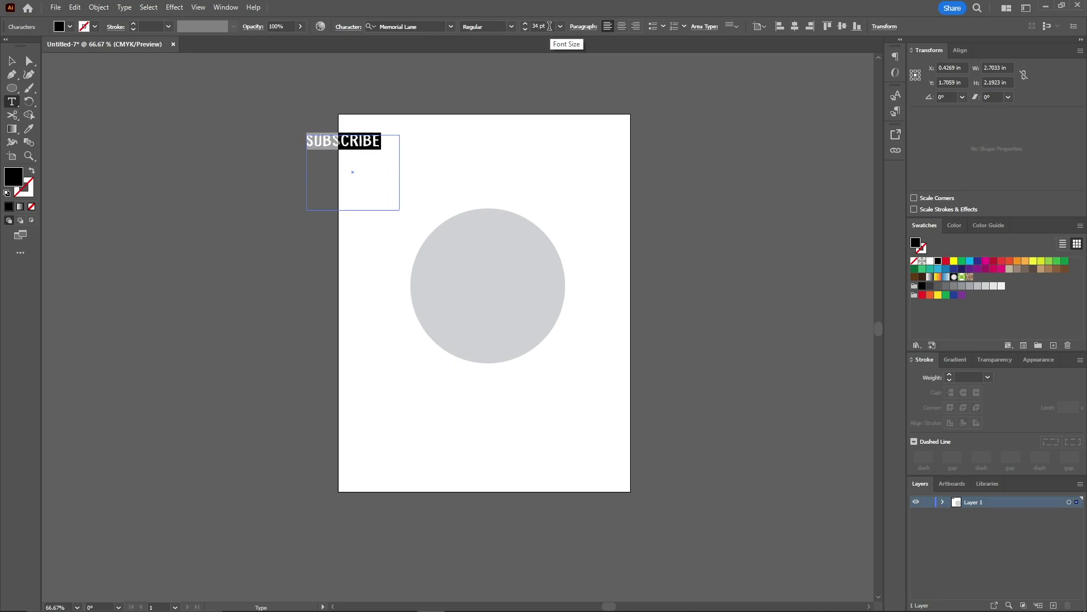
pyautogui.scroll(11, 550, 27)
pyautogui.scroll(2, 551, 27)
pyautogui.scroll(-6, 551, 27)
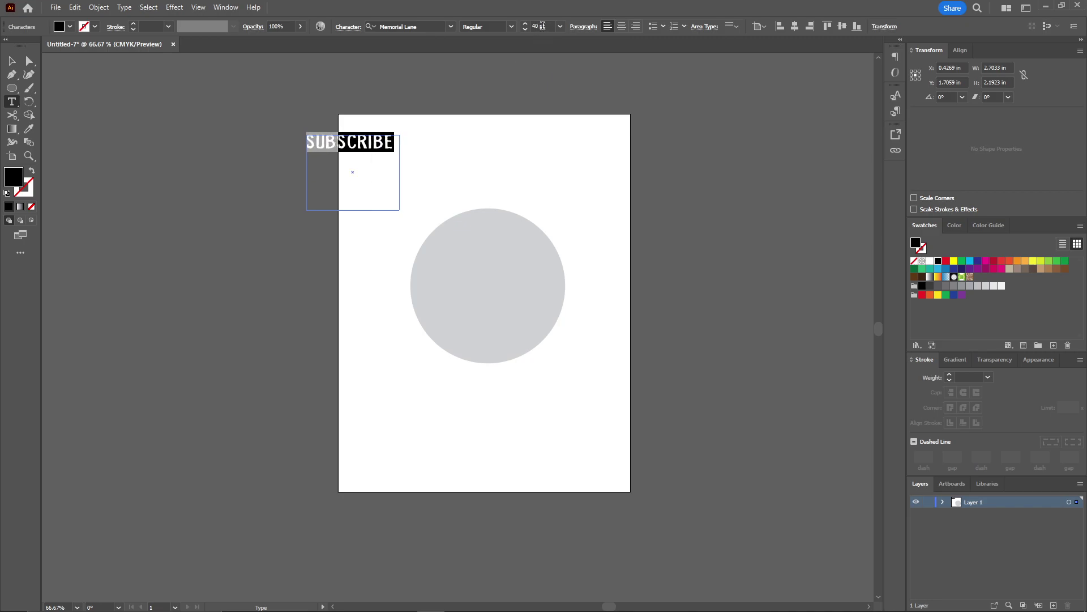
pyautogui.keyDown('ctrl'); pyautogui.click(412, 145); pyautogui.keyUp('ctrl')
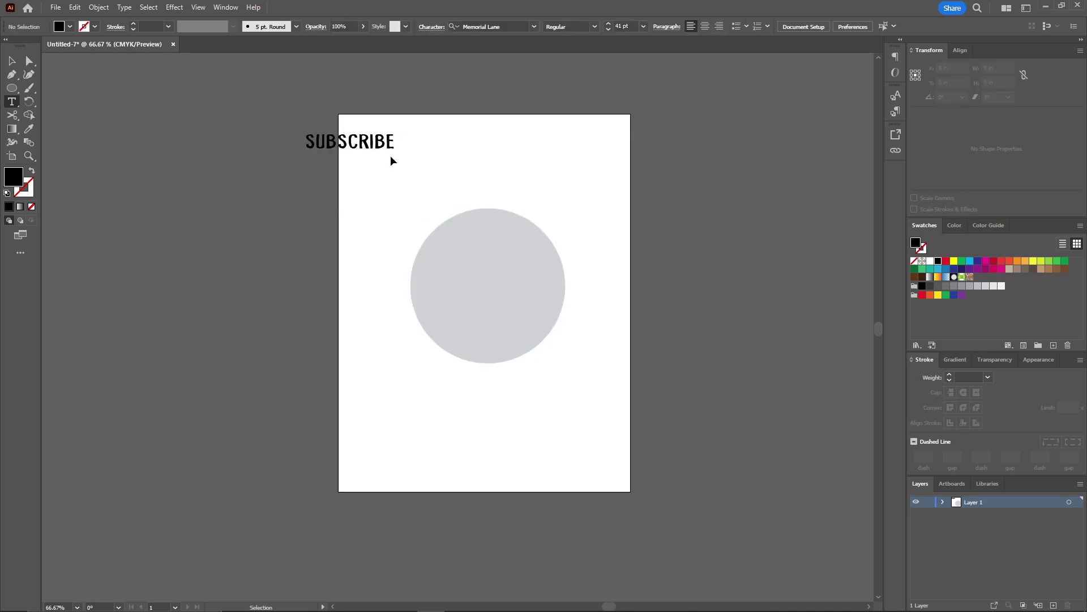
# - Move SUBSCRIBE into the circle, bring the circle to front and select both
pyautogui.moveTo(390, 157)
pyautogui.mouseDown()
pyautogui.moveTo(418, 162)
pyautogui.moveTo(554, 252)
pyautogui.moveTo(522, 288)
pyautogui.mouseUp()
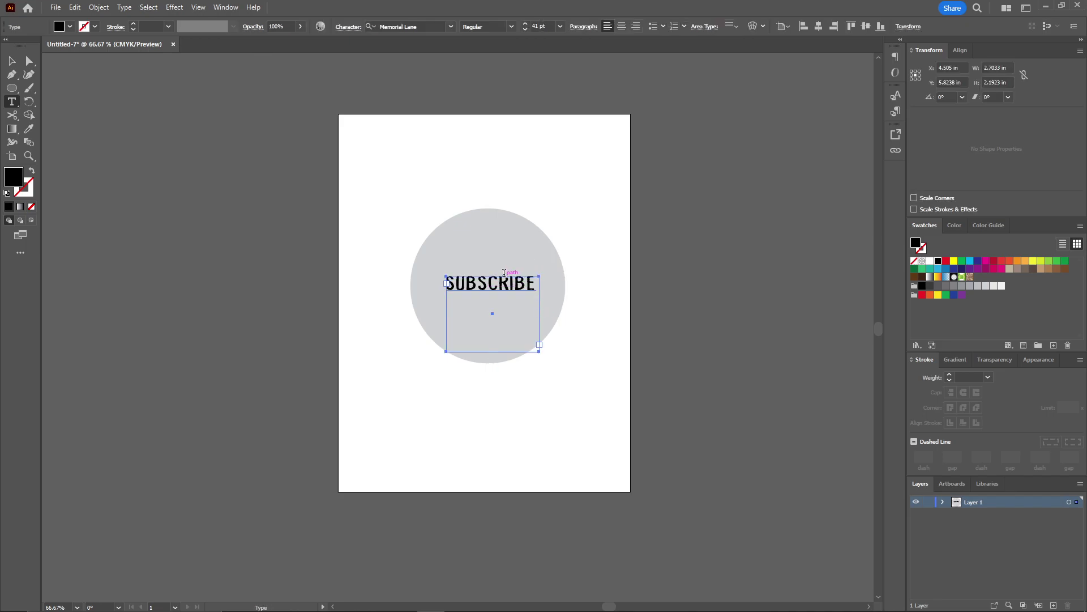
pyautogui.press('v')
pyautogui.click(482, 249)
pyautogui.rightClick(481, 249)
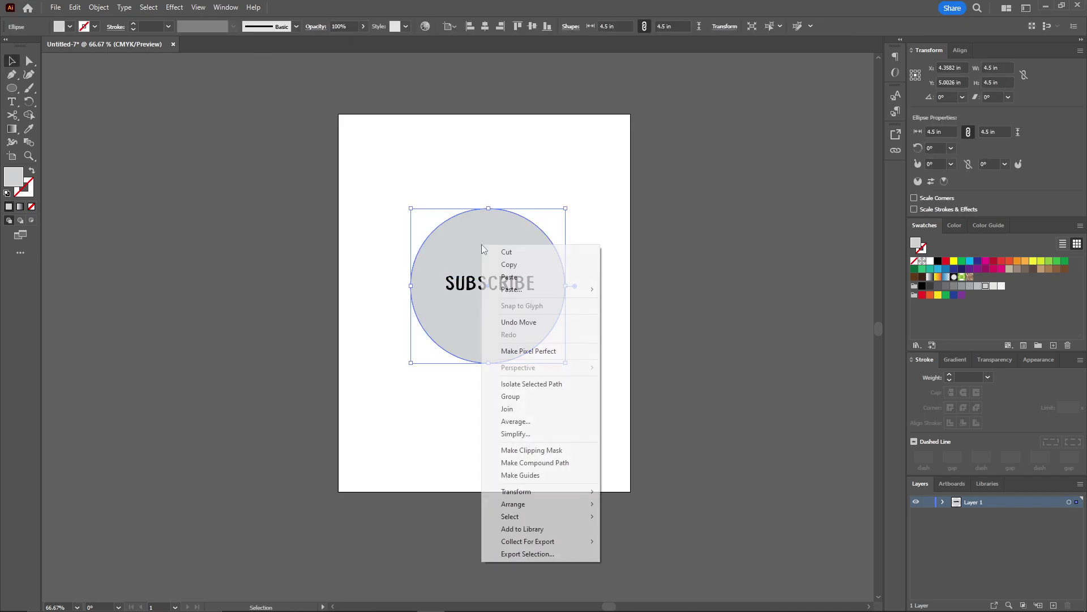
pyautogui.moveTo(513, 504)
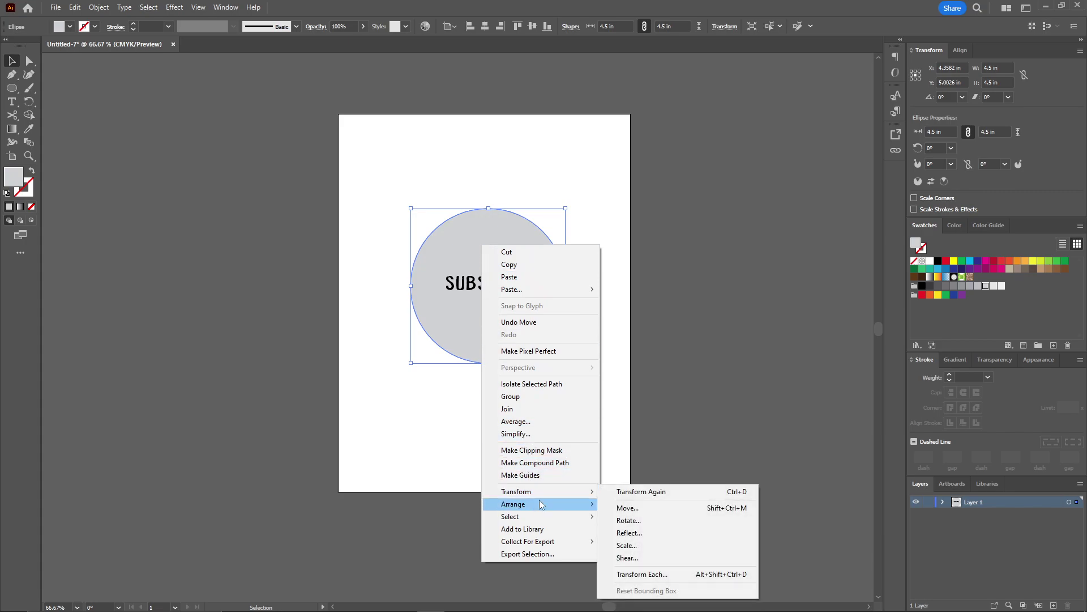
pyautogui.click(626, 505)
pyautogui.hotkey('ctrl', 'a')
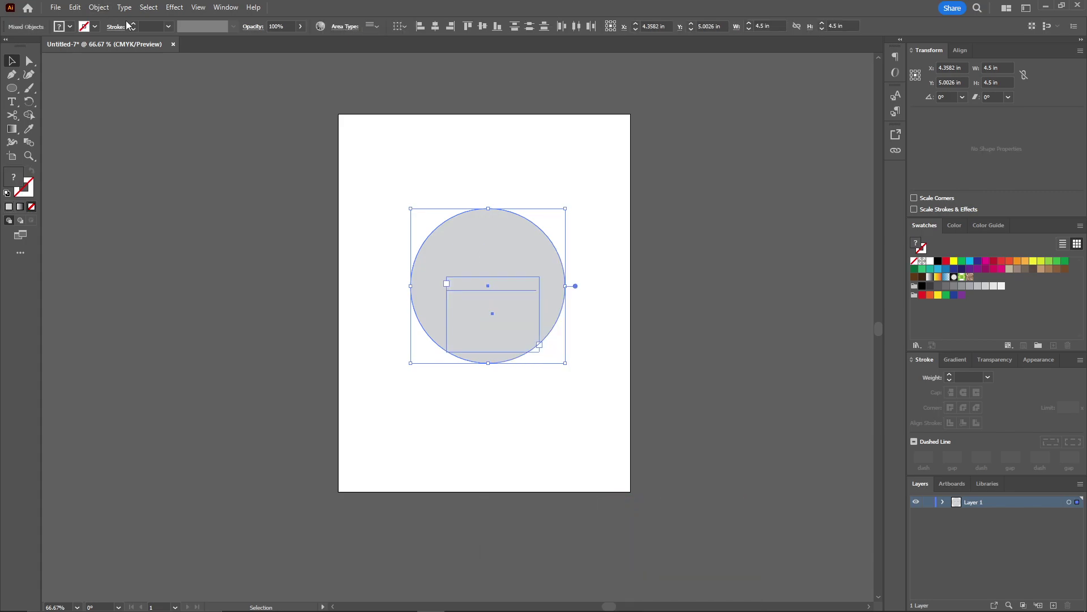
# - Warp SUBSCRIBE into the circle with Envelope Distort > Make with Top Object
pyautogui.click(99, 8)
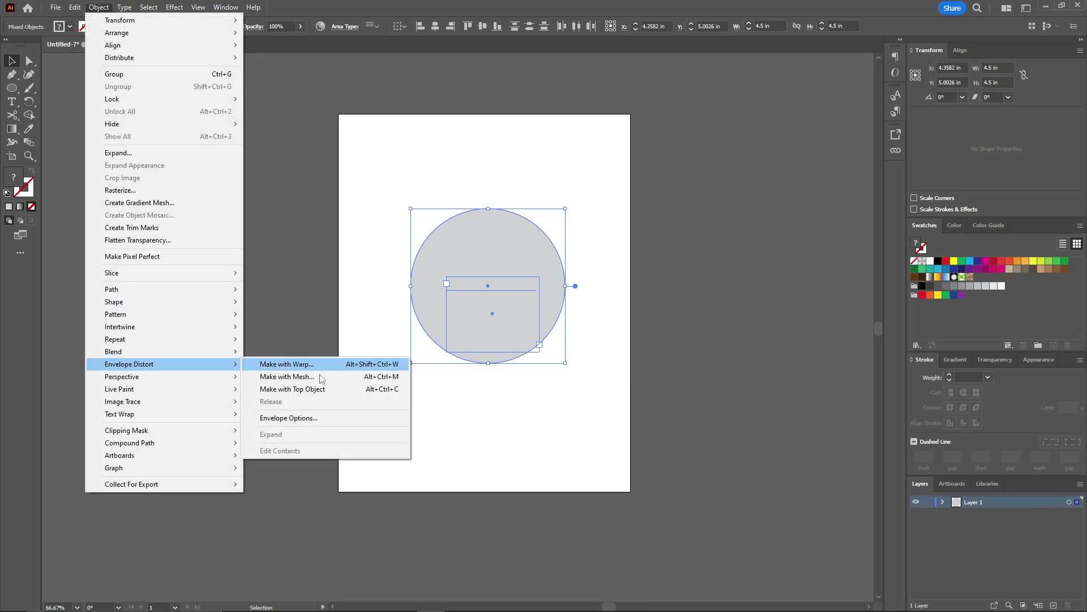
pyautogui.click(315, 389)
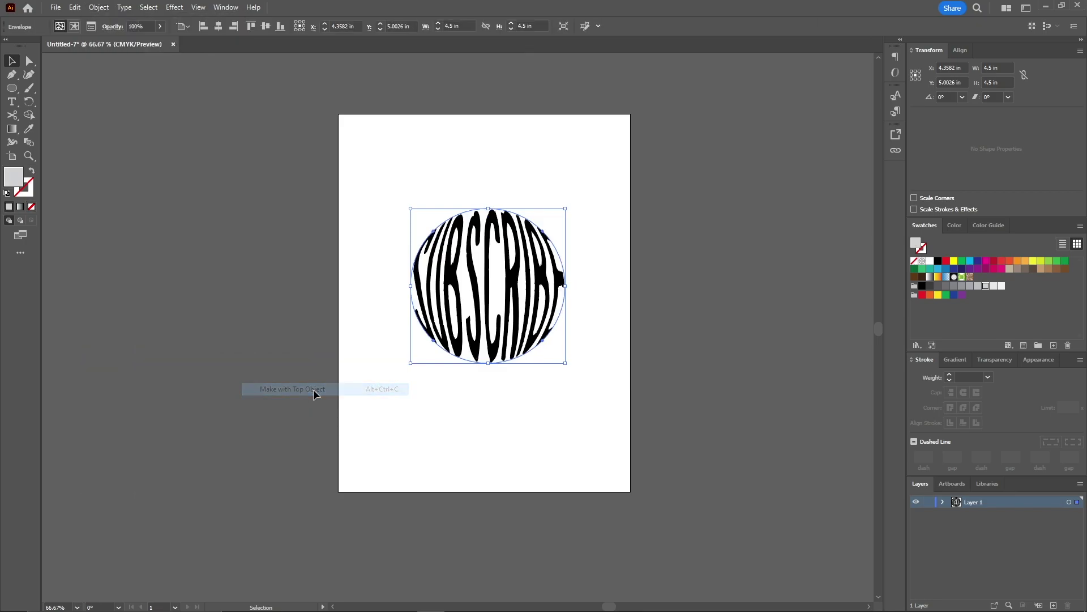
# - Nudge the circular SUBSCRIBE artwork slightly up and to the left
pyautogui.click(509, 401)
pyautogui.moveTo(489, 318)
pyautogui.mouseDown()
pyautogui.moveTo(219, 301)
pyautogui.moveTo(469, 307)
pyautogui.mouseUp()
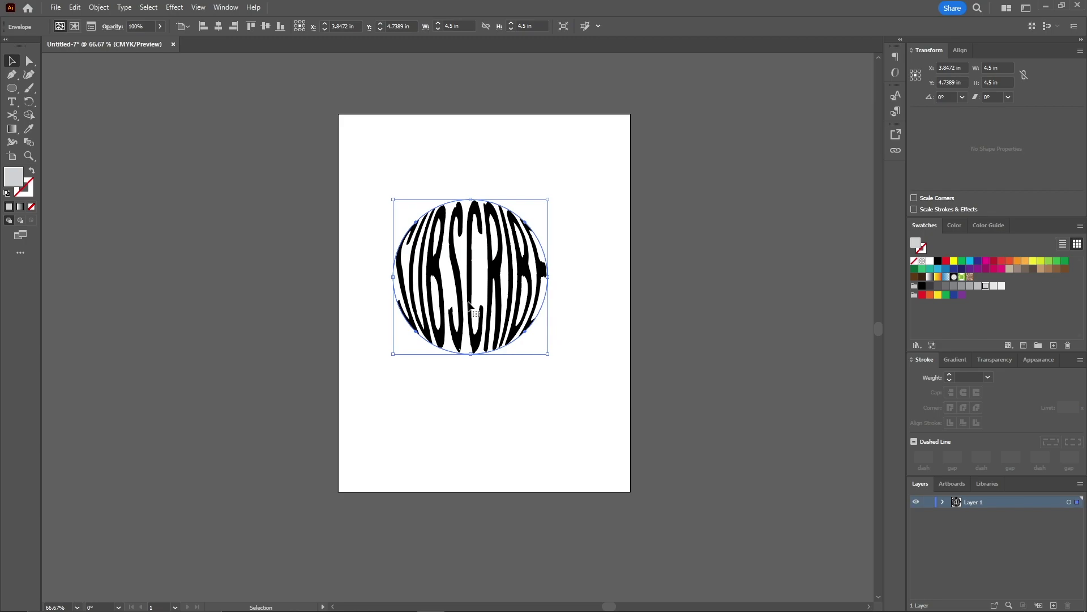